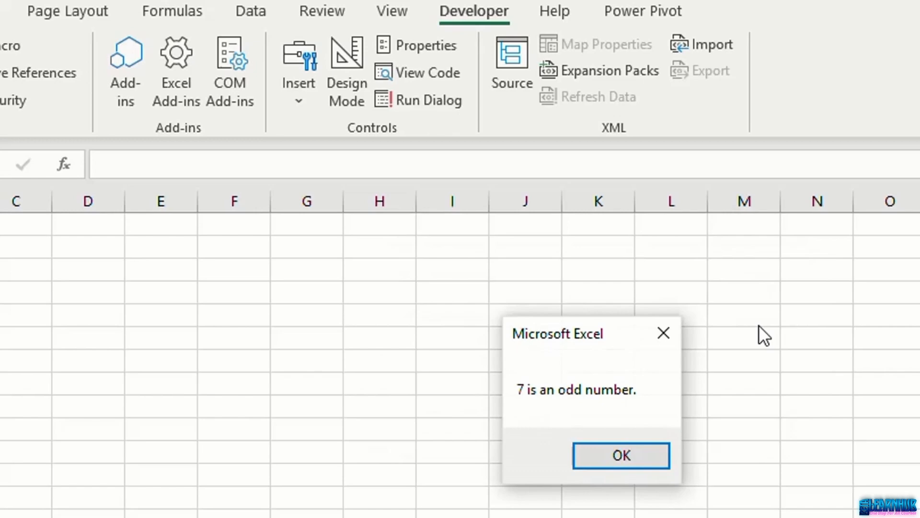
Step: Dismiss the result message and run the ControlStructureExamples macro again with 10 as the number
click(657, 455)
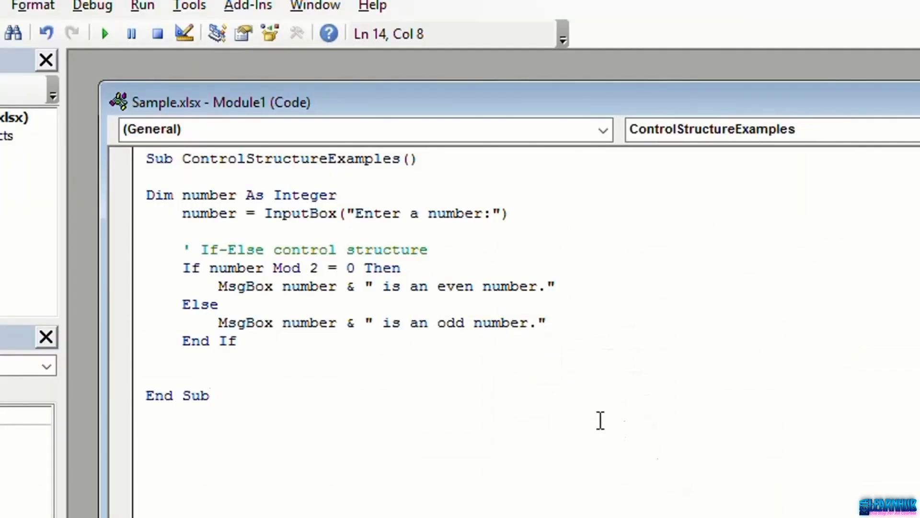
click(105, 33)
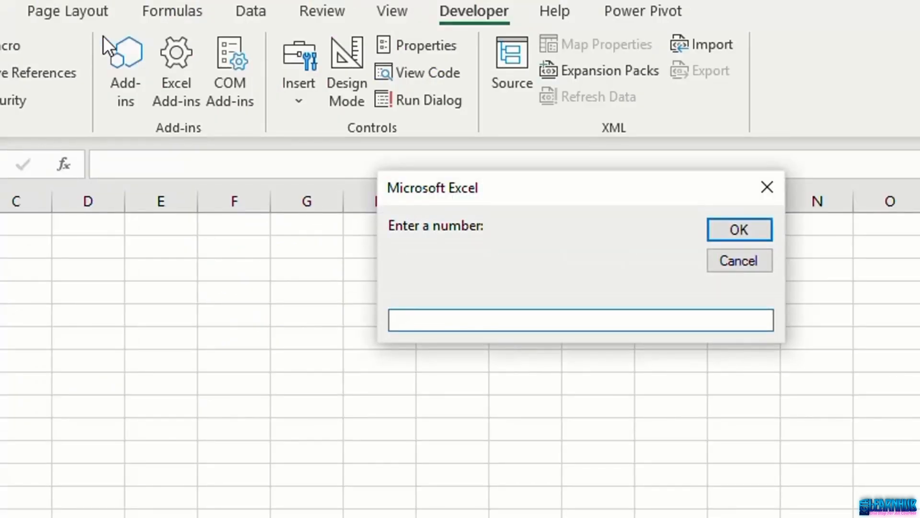
text(10)
click(727, 230)
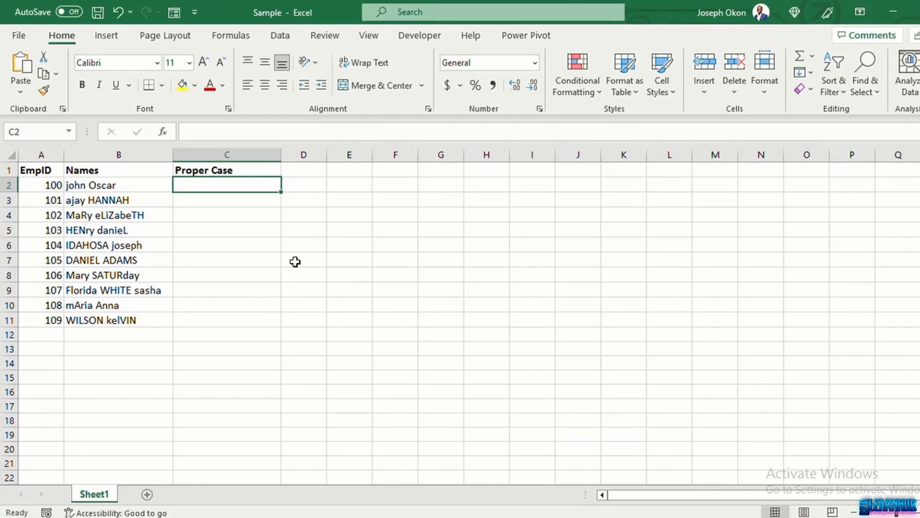
Step: Start recording a macro named Testing with the shortcut Ctrl+Shift+H, stored in This Workbook
click(371, 37)
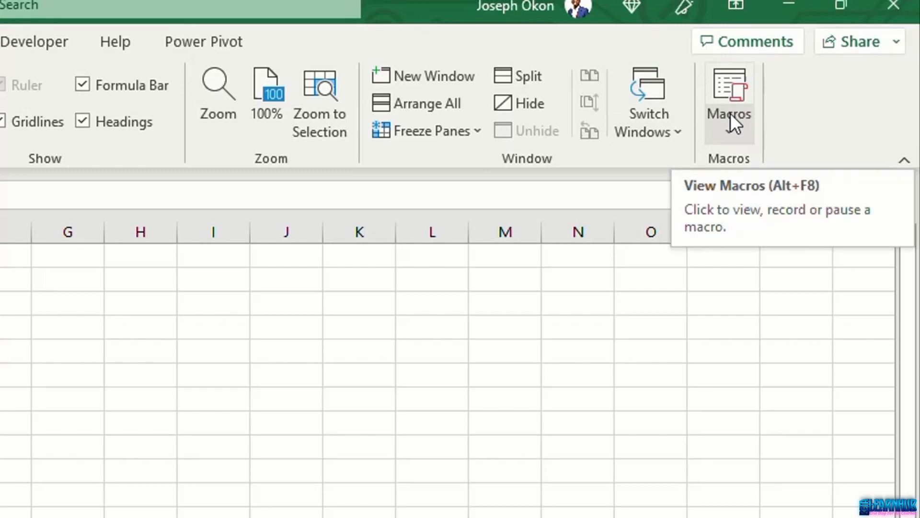
click(729, 133)
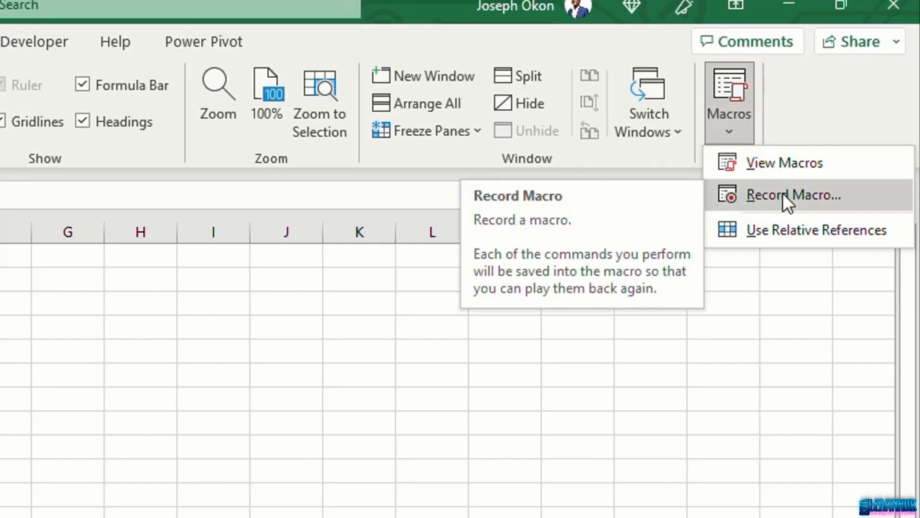
click(786, 195)
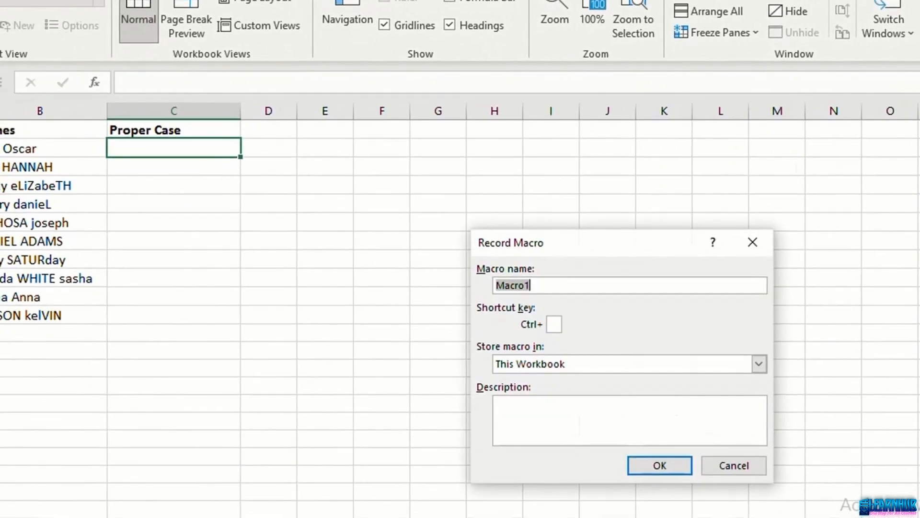
drag(621, 240, 489, 143)
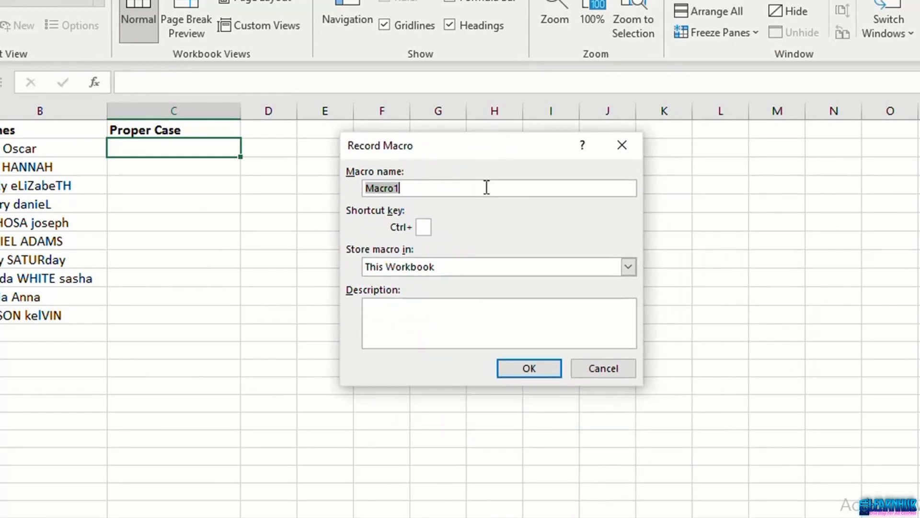
text(Testing)
click(424, 227)
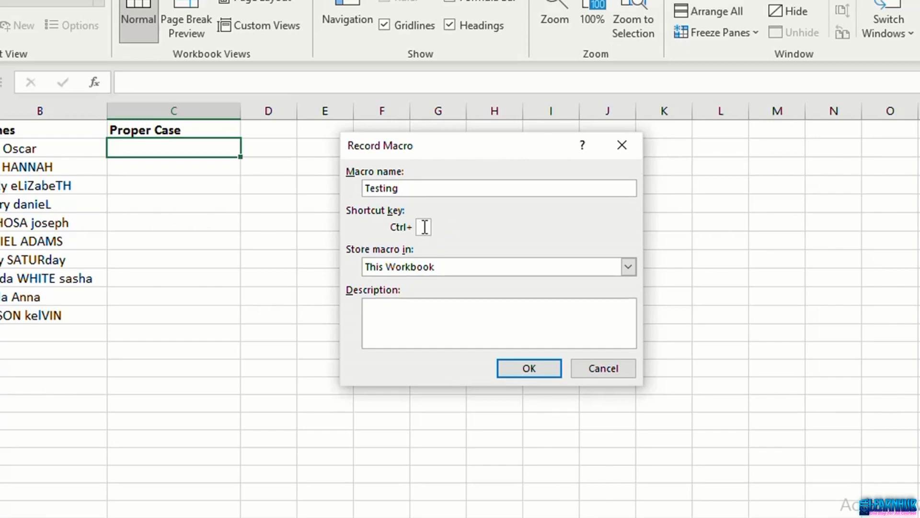
text(P)
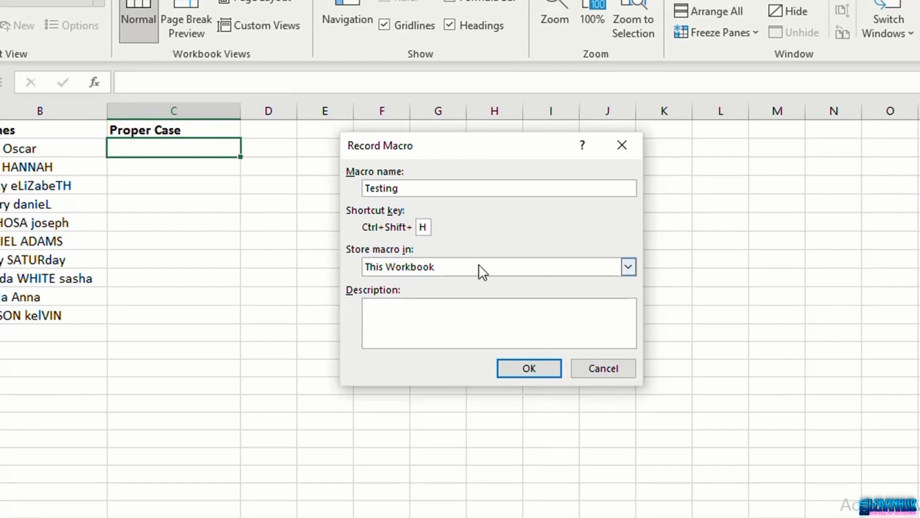
click(629, 266)
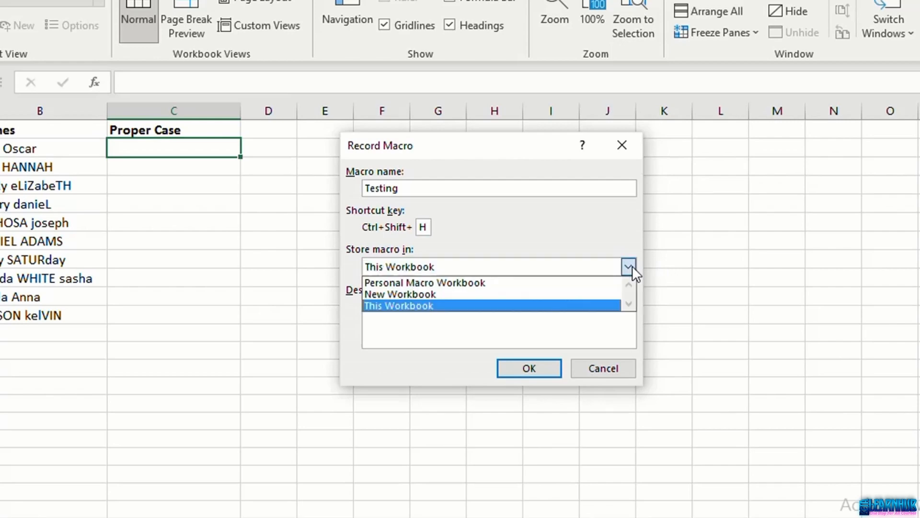
click(632, 265)
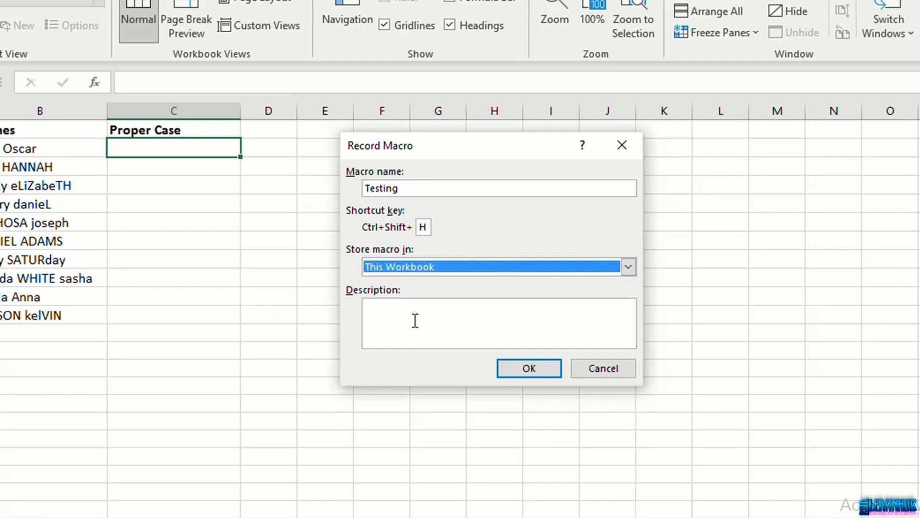
click(530, 368)
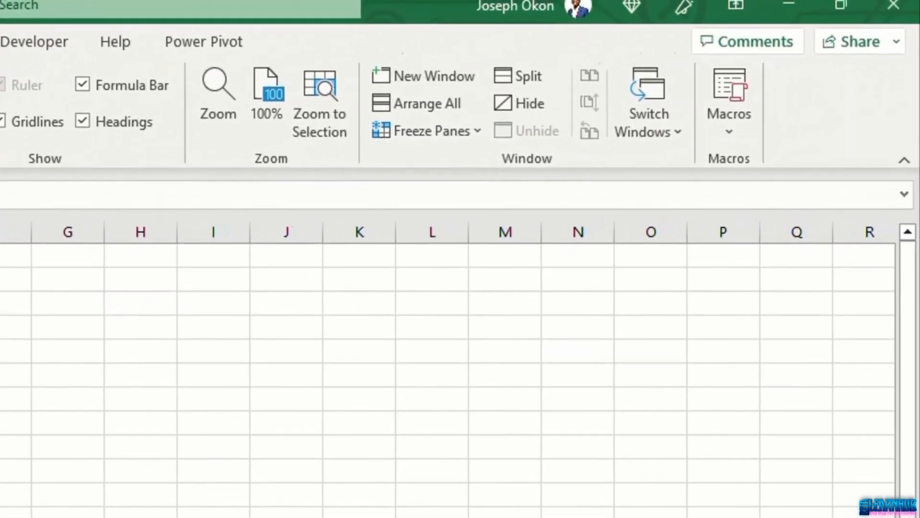
click(732, 130)
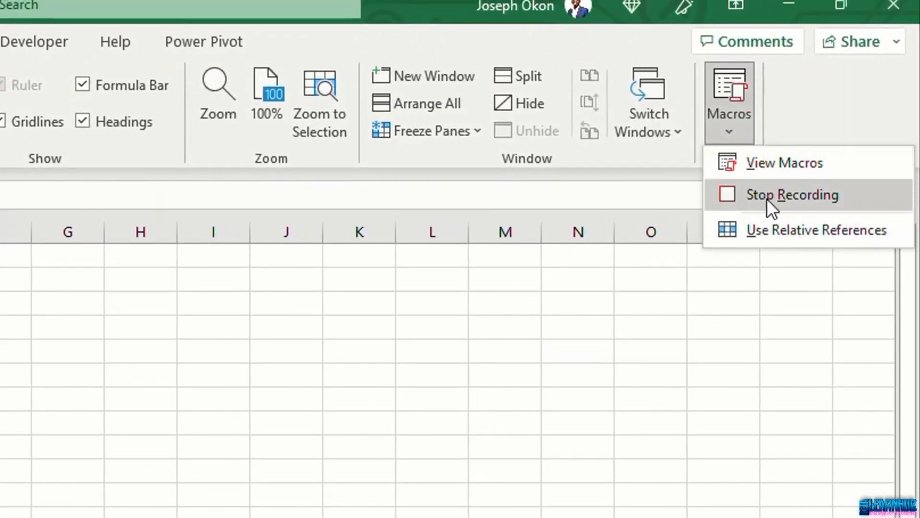
click(730, 129)
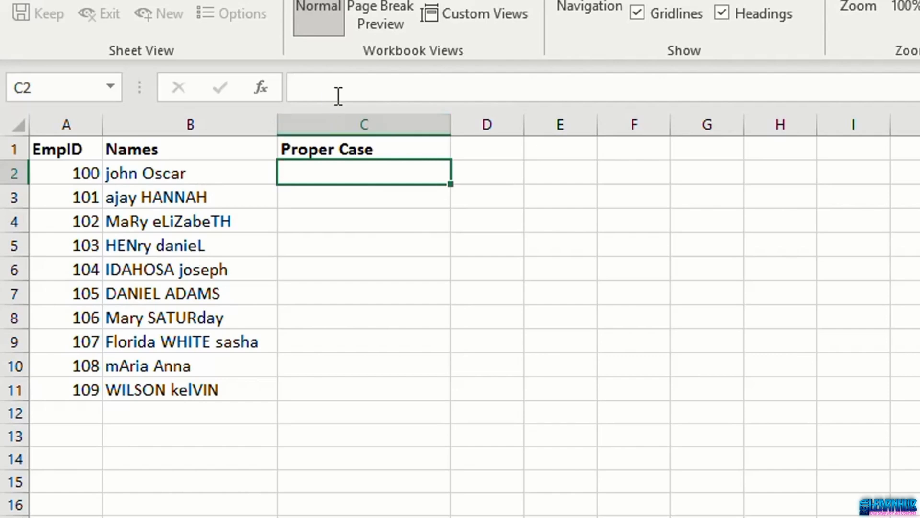
Step: Enter =PROPER(B2) in cell C2 and fill the formula down the Proper Case column to C11
click(357, 84)
click(357, 84)
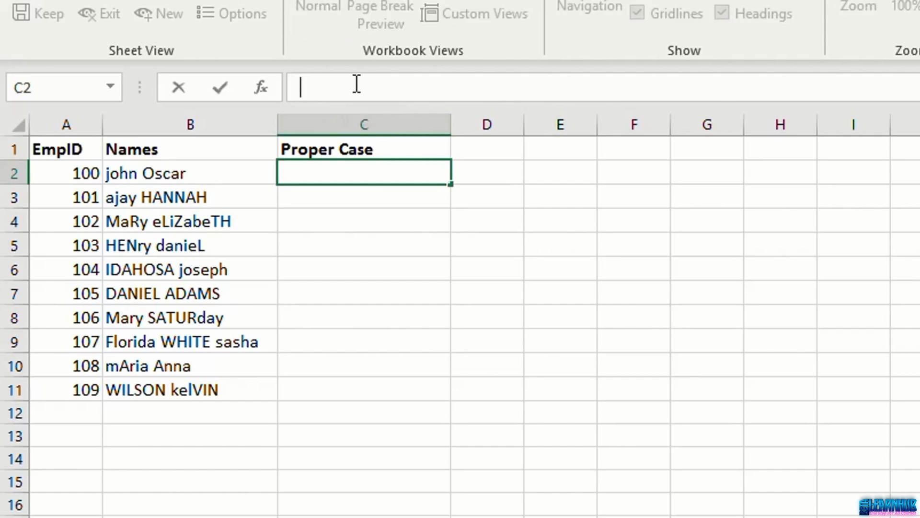
text(=)
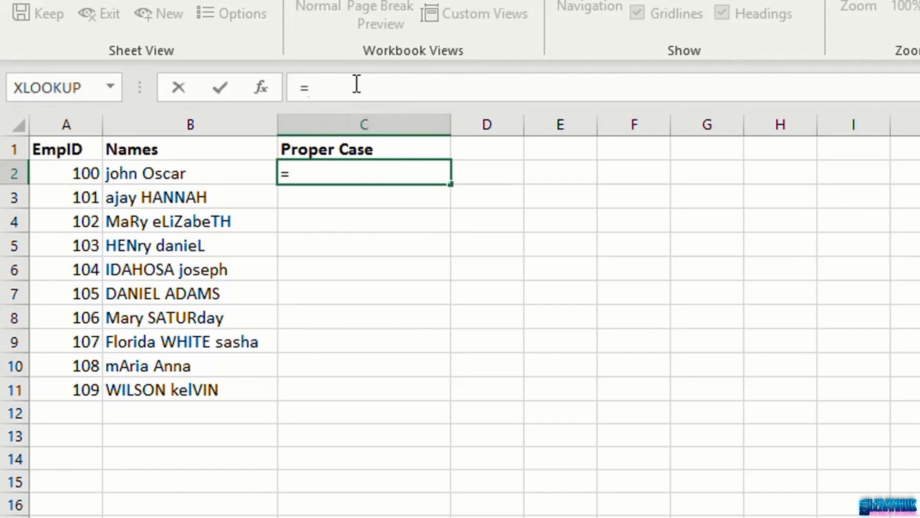
text(proper()
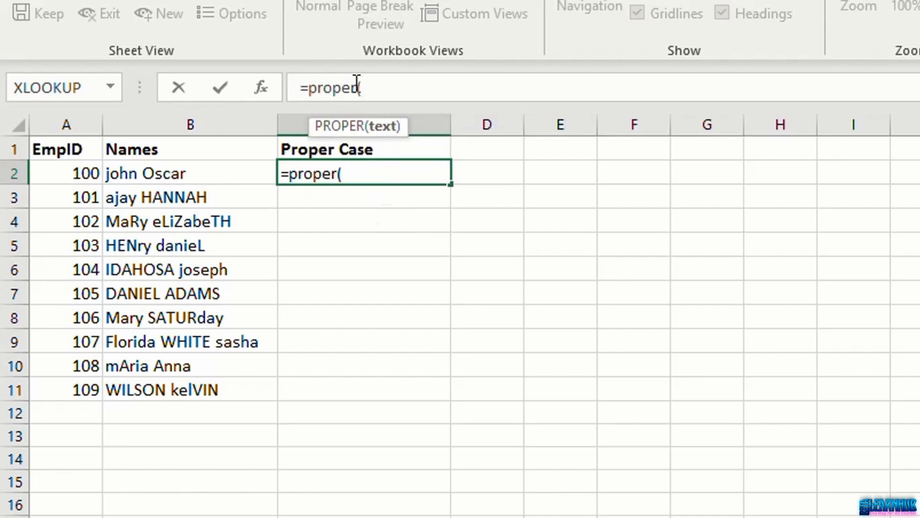
click(176, 175)
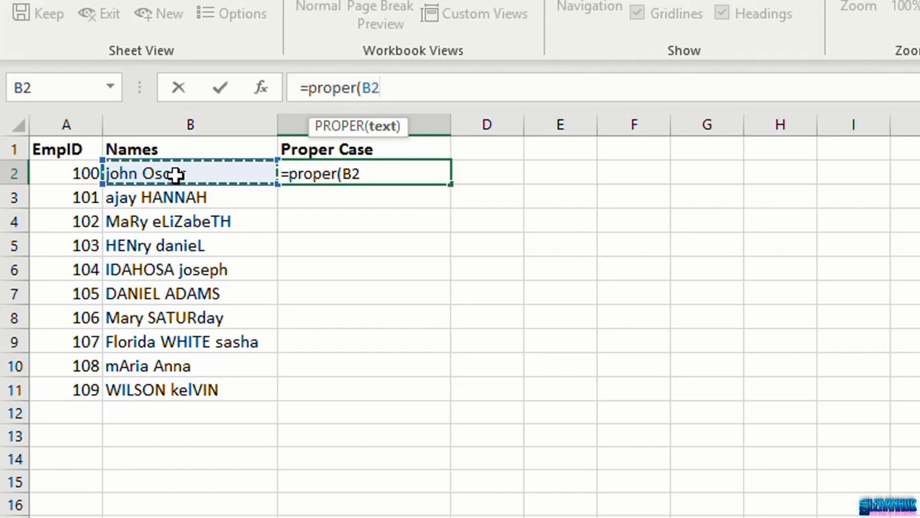
text())
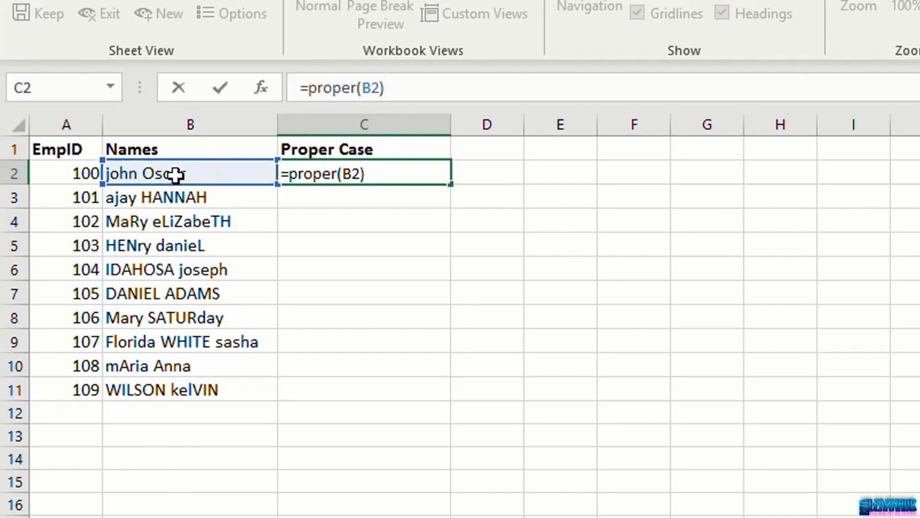
key(ctrl+Return)
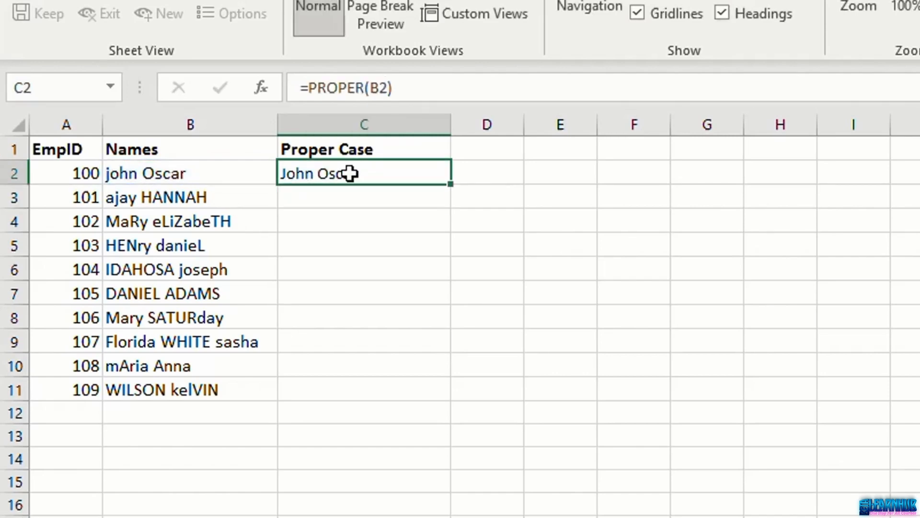
double_click(452, 184)
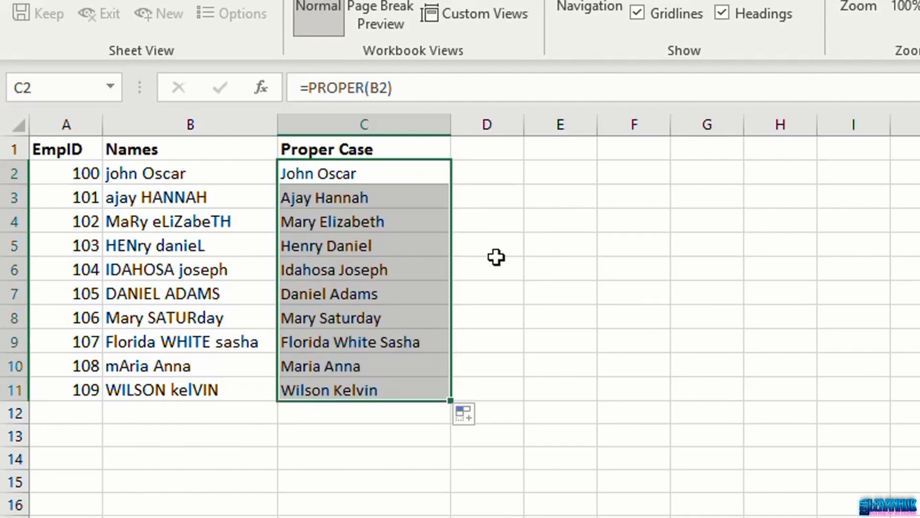
Step: Select cell E5 and stop recording the macro
click(583, 238)
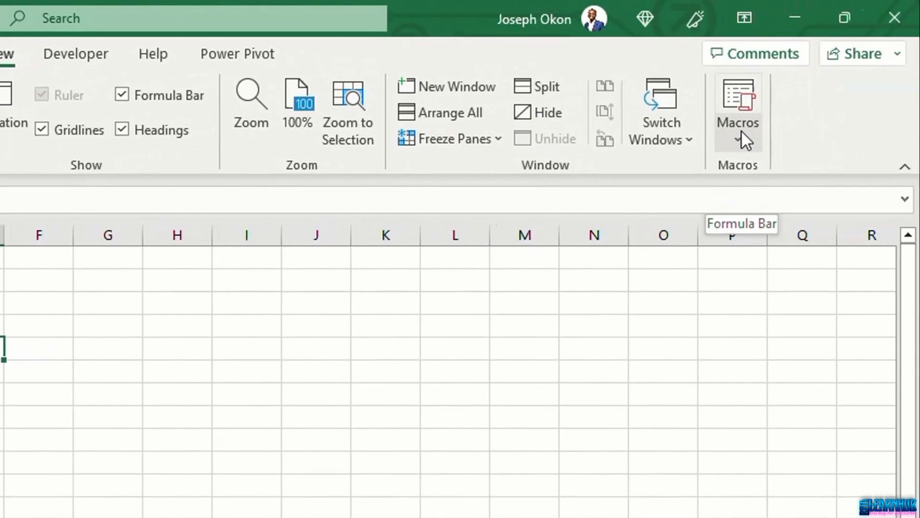
click(741, 134)
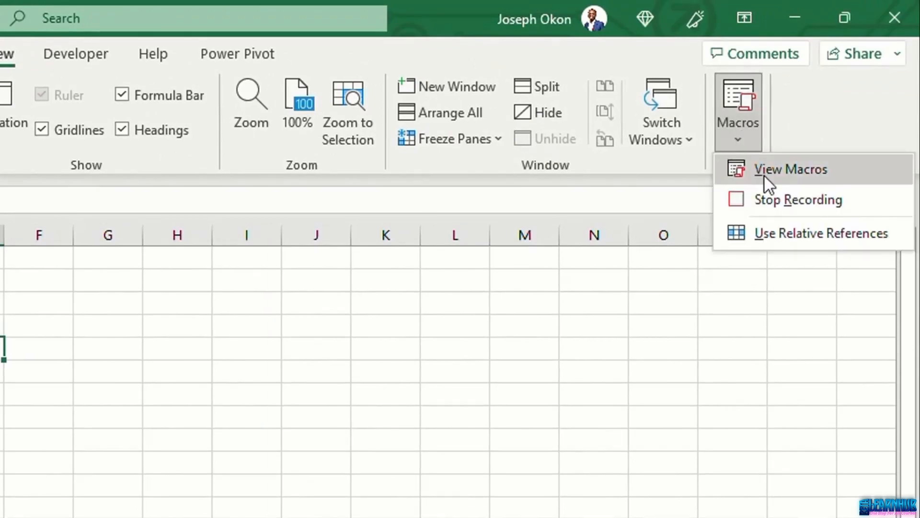
click(777, 200)
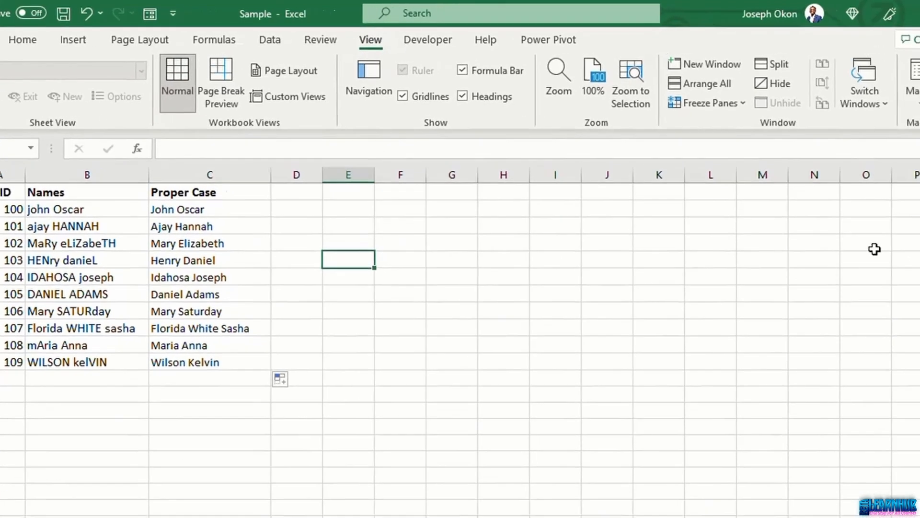
Step: Open the Testing macro's recorded VBA code from the macro list, examine it and close the code window
click(919, 105)
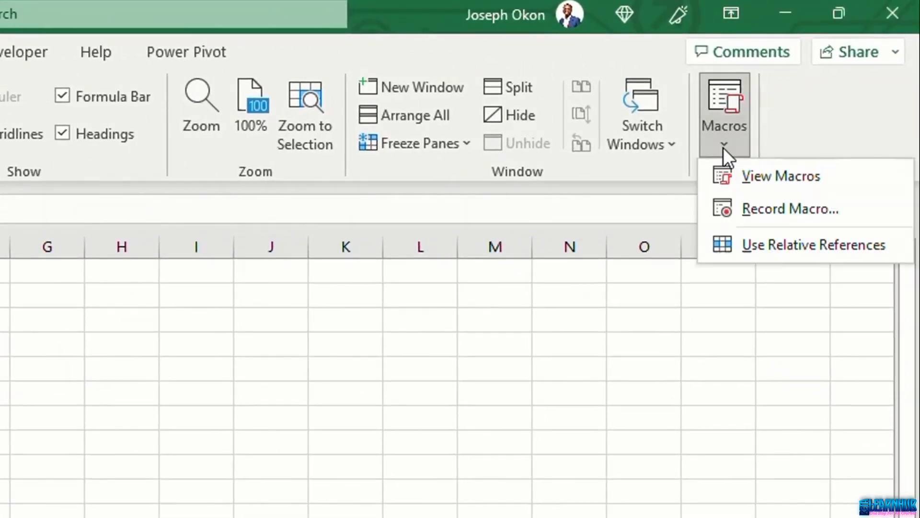
click(781, 177)
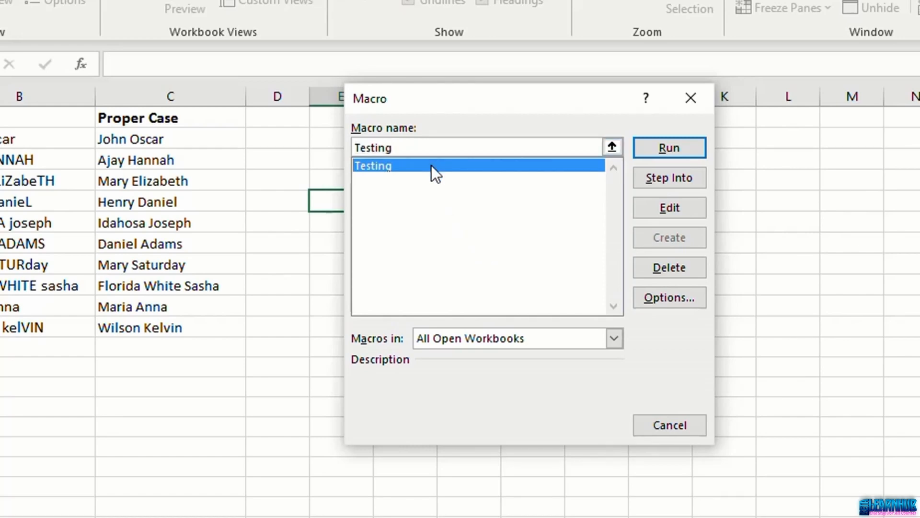
click(669, 210)
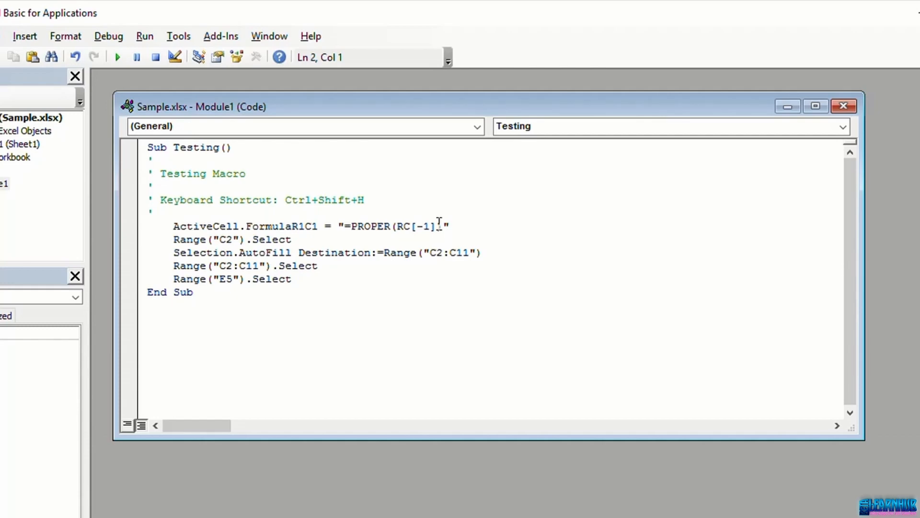
click(844, 106)
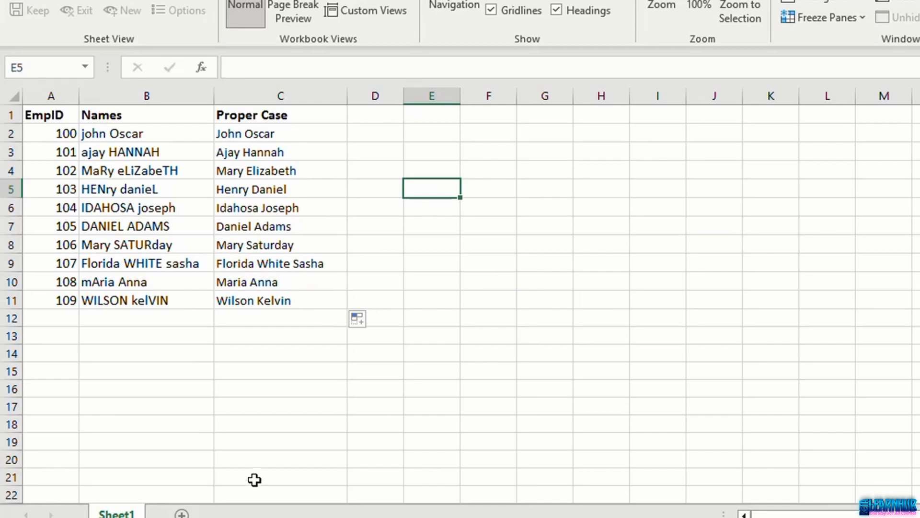
Step: Paste the EmpID and Names table at A1 of a new worksheet and widen column B to fit the names
click(181, 513)
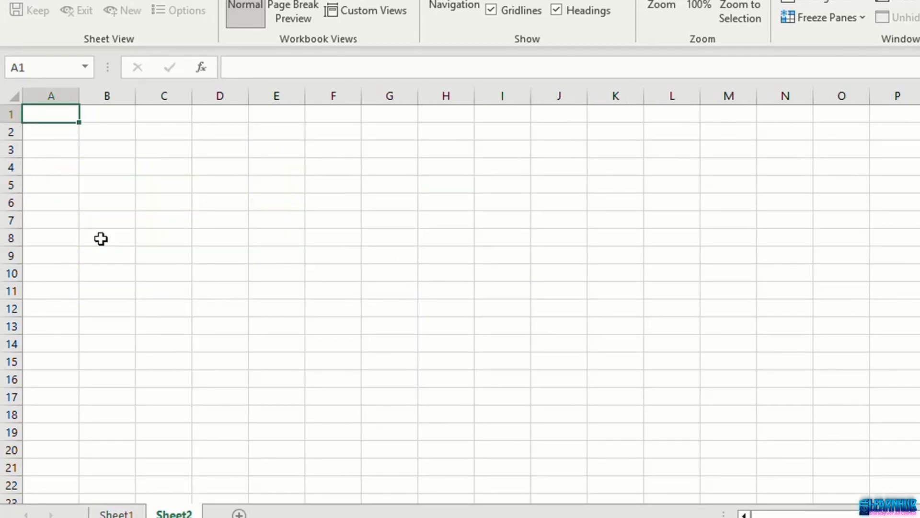
text(EmpID	Names 100	john Oscar 101	ajay HANNAH 102	MaRy eLiZabeTH 103	HENry danieL 104	IDAHOSA Joseph 105	DANIEL ADAMS 106	Mary SATURday 107	Florida WHITE sasha 108	mAria Anna 109	WILSON kelVIN)
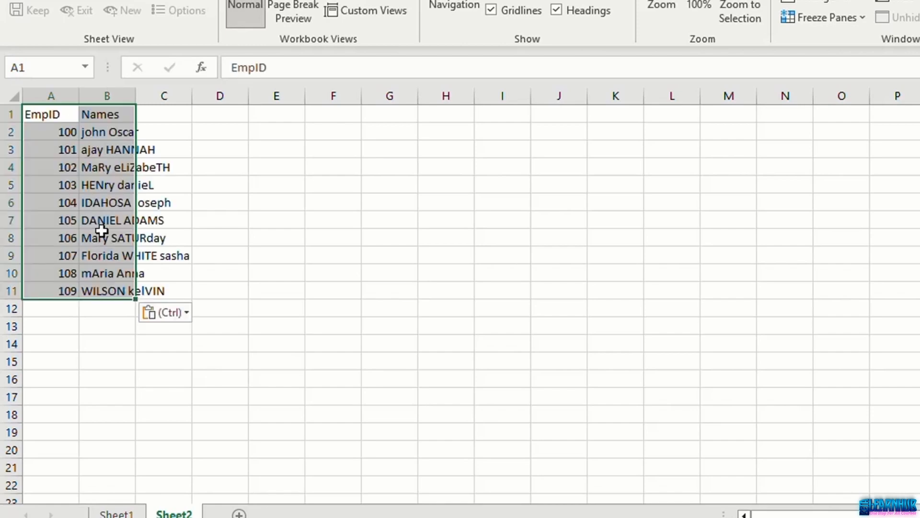
drag(135, 100, 198, 101)
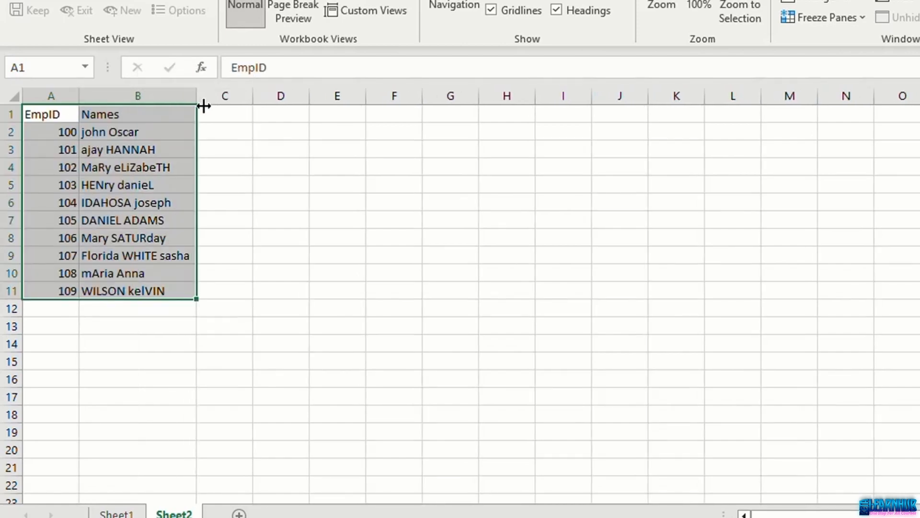
Step: Widen column C on the second sheet and enter the header Proper Case in cell C1
click(238, 113)
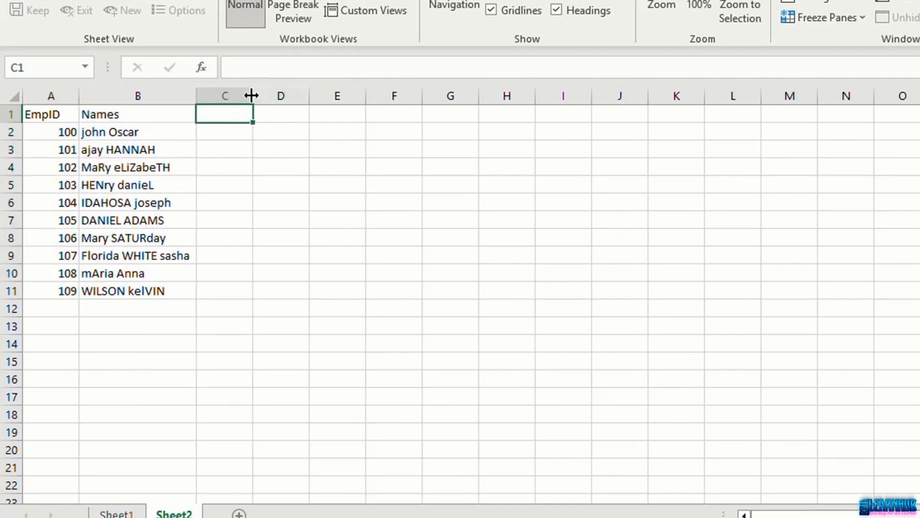
drag(253, 96, 335, 95)
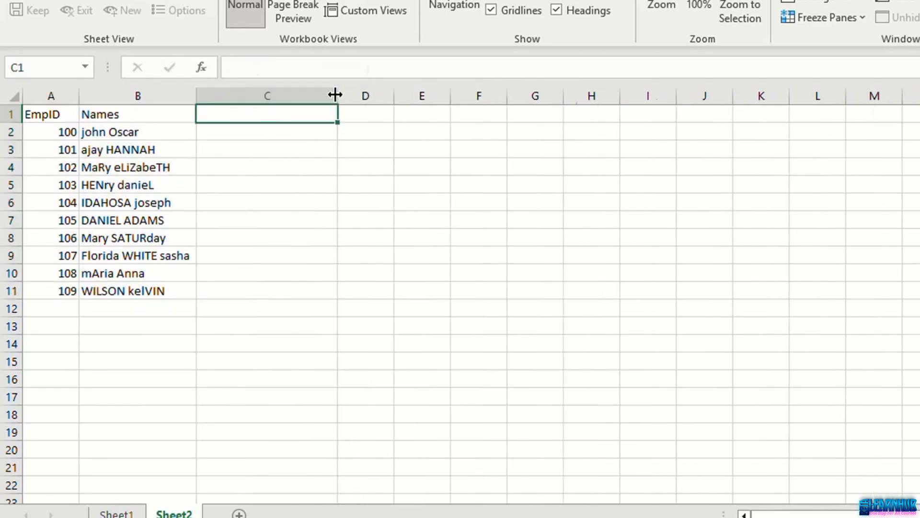
double_click(315, 113)
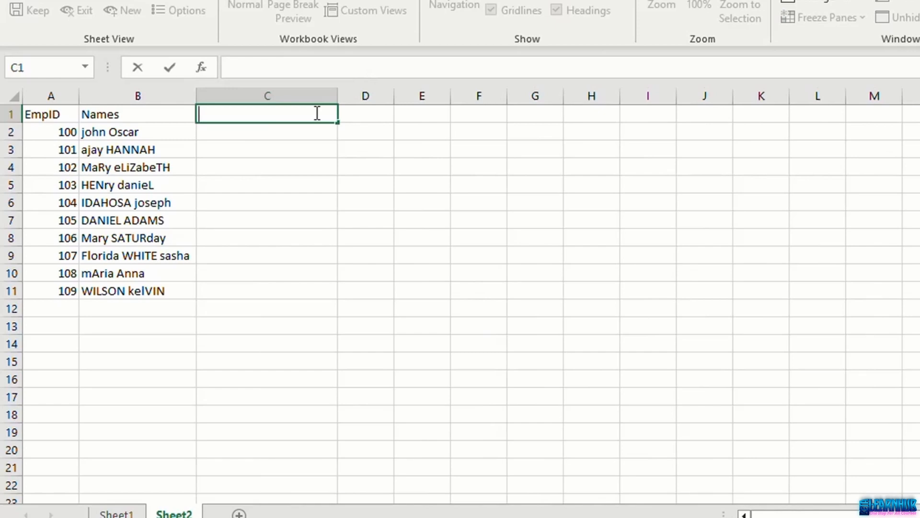
text(Proper )
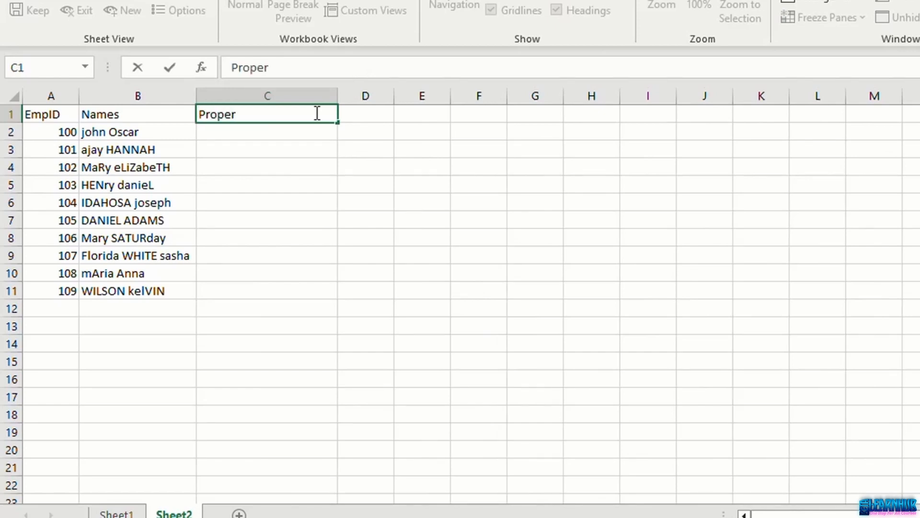
text(Case)
key(Return)
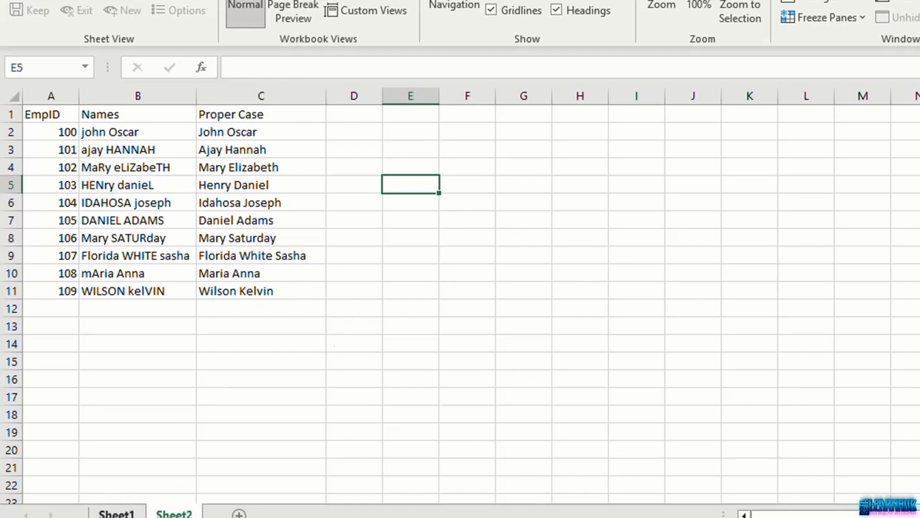
Step: Compare the formula in cell C2 of Sheet1 with the one in cell C2 of Sheet2
click(116, 513)
click(301, 73)
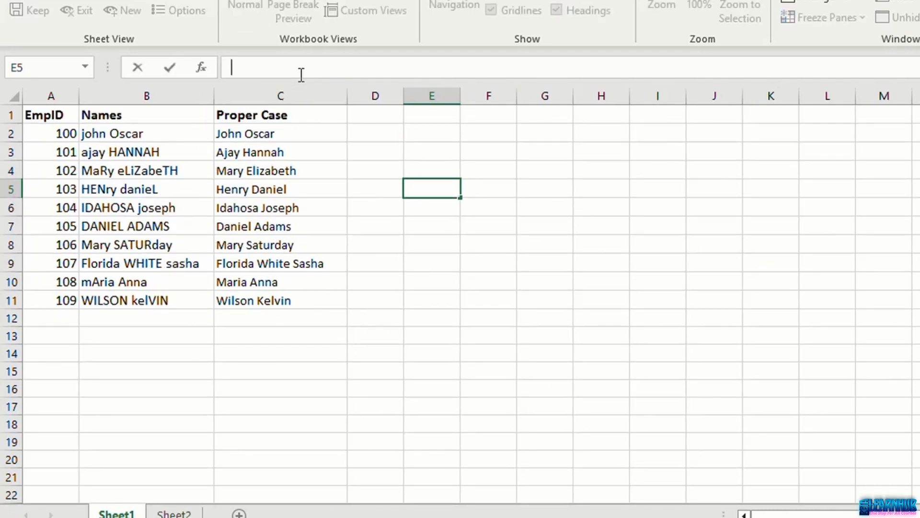
click(303, 140)
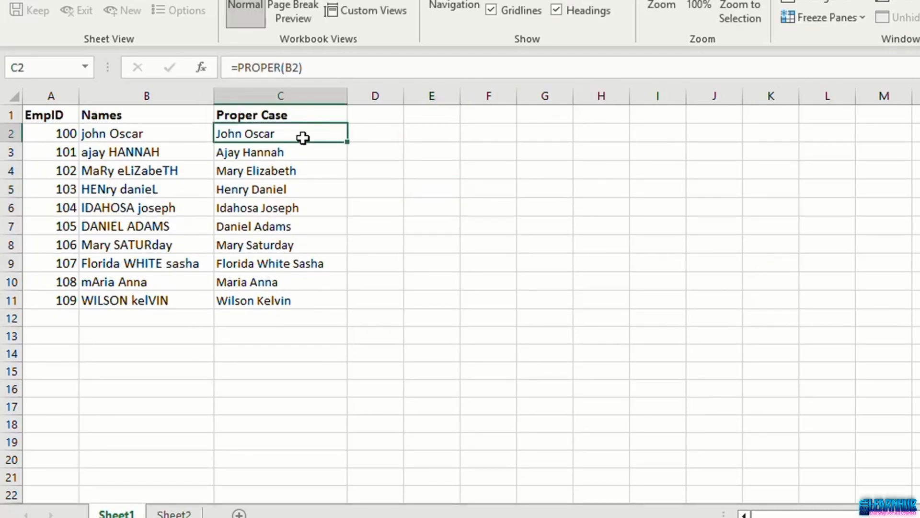
click(186, 512)
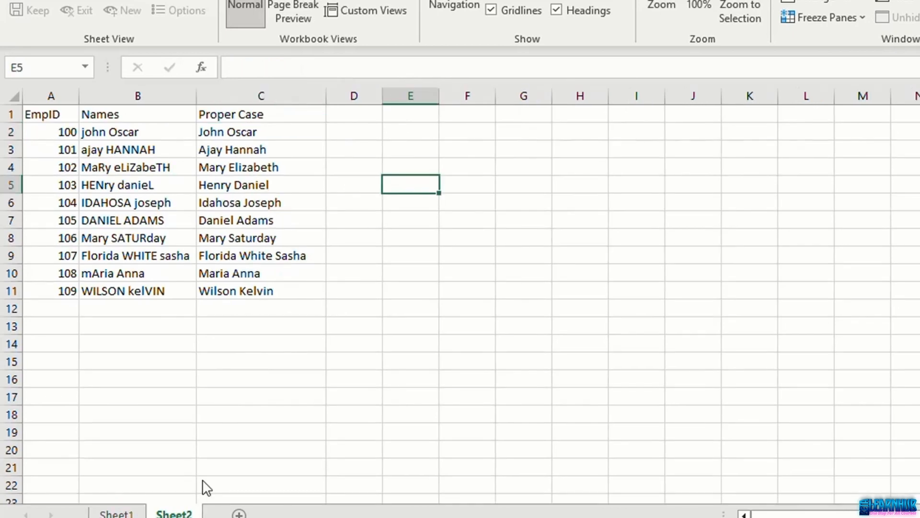
click(283, 138)
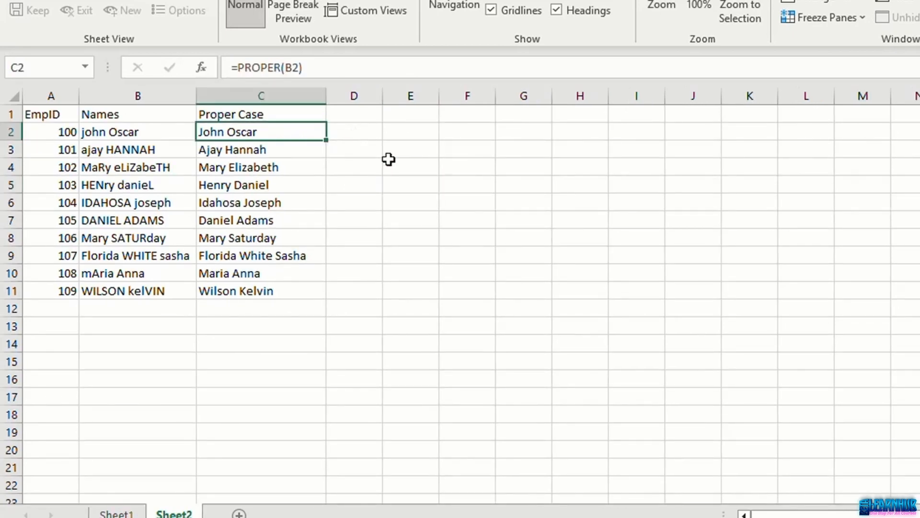
click(398, 172)
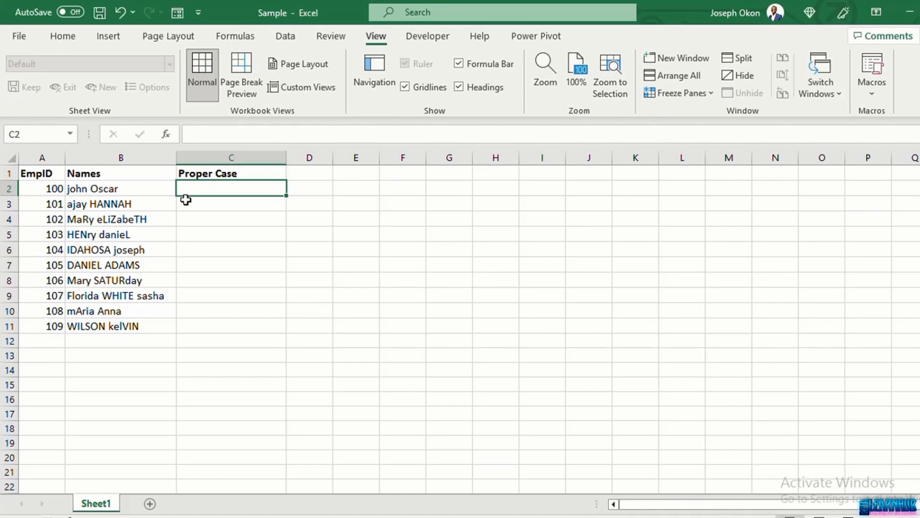
Step: Draw a rounded-corner rectangle across columns F to H around rows 4 and 5, and label it Proper Case Letter
click(111, 38)
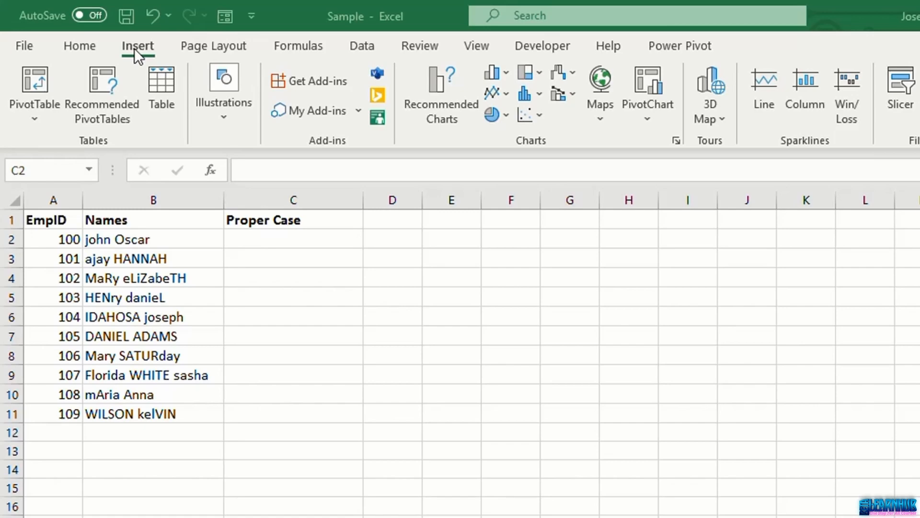
click(224, 117)
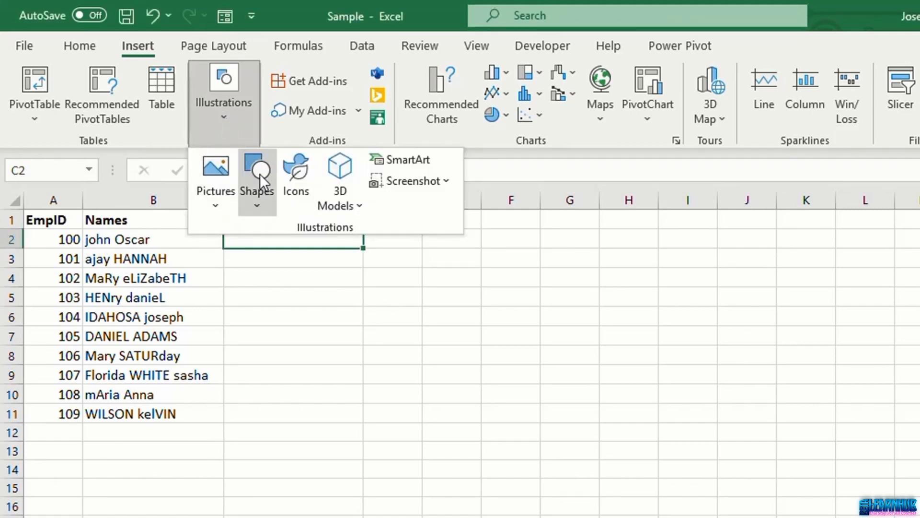
click(256, 207)
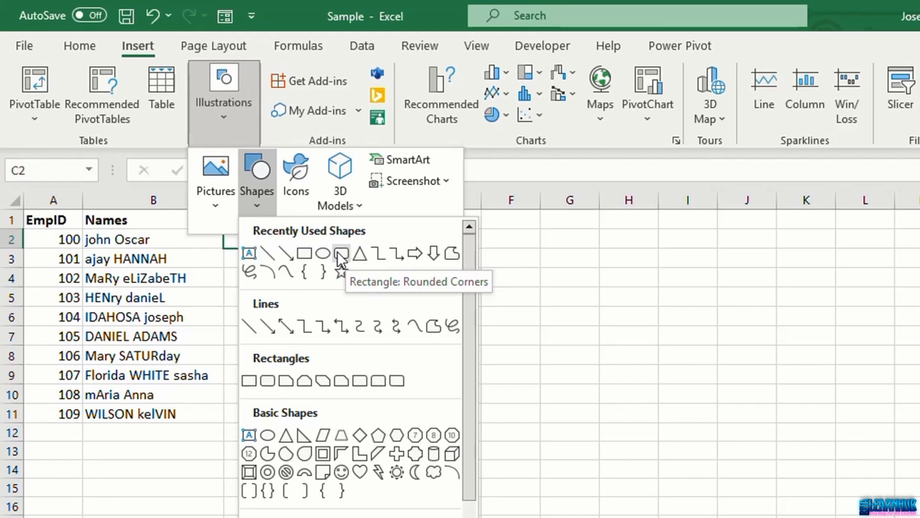
key(Escape)
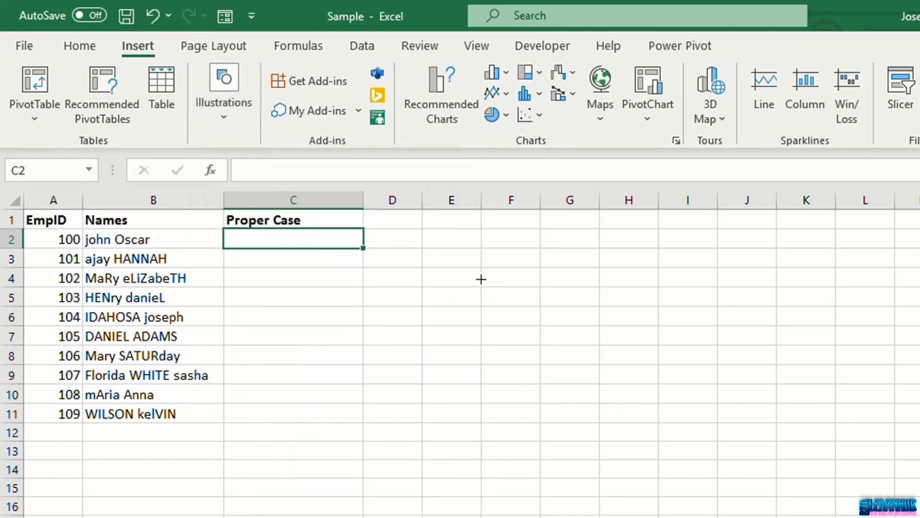
mouse_move(483, 269)
mouse_down()
mouse_move(551, 269)
mouse_move(630, 303)
mouse_up()
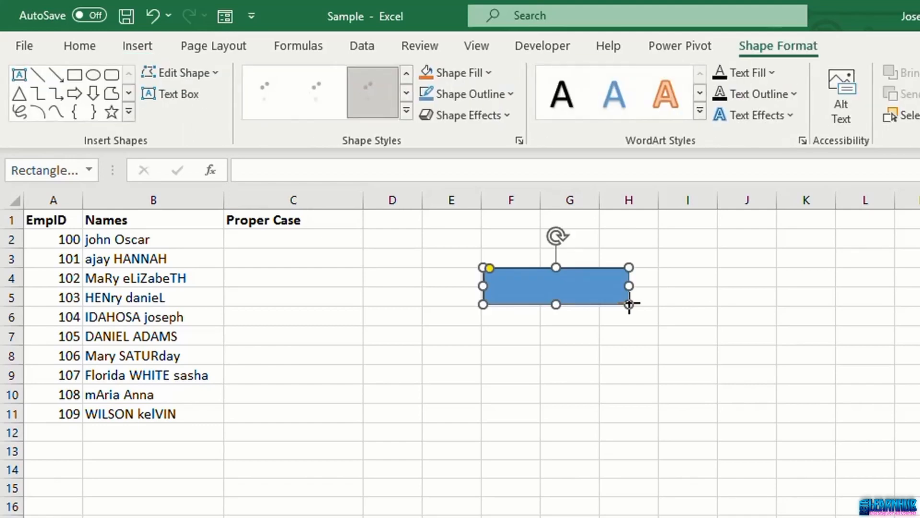
click(531, 282)
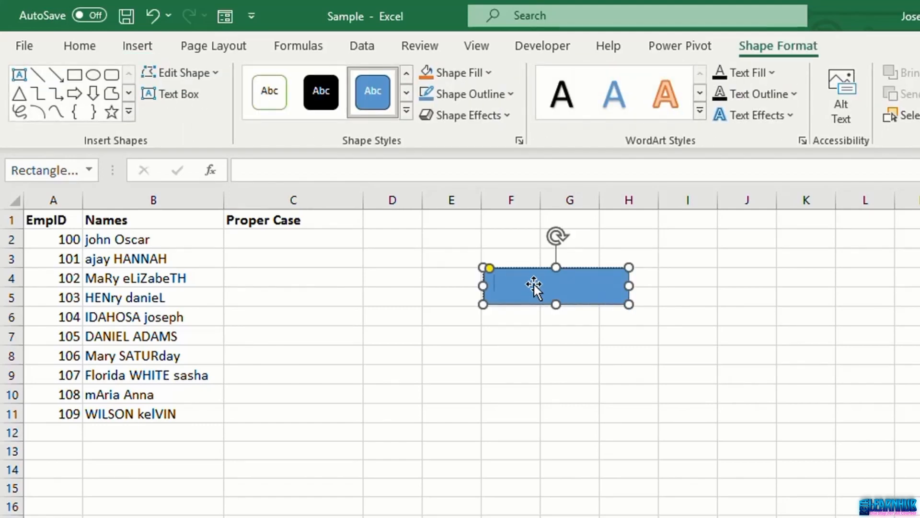
text(Proper Case Letter)
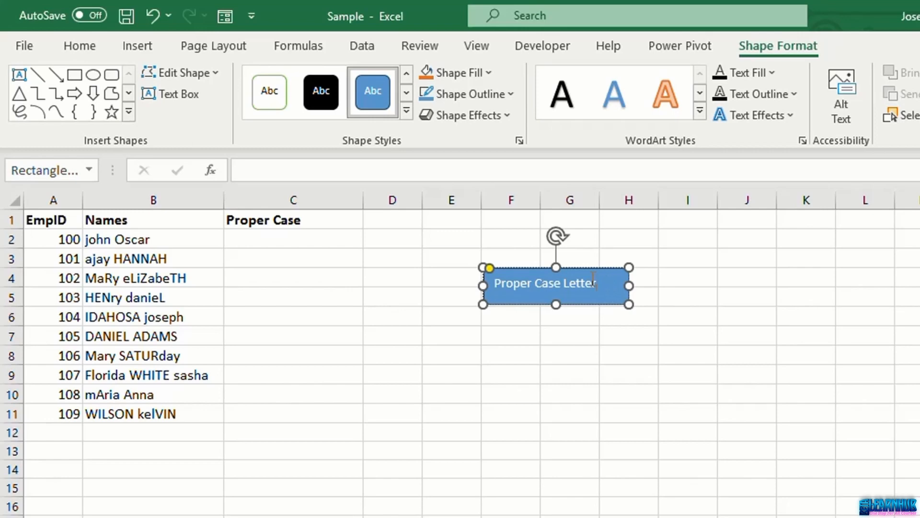
Step: Format the rectangle's label text as size 14, bold and horizontally centred
drag(593, 283, 513, 277)
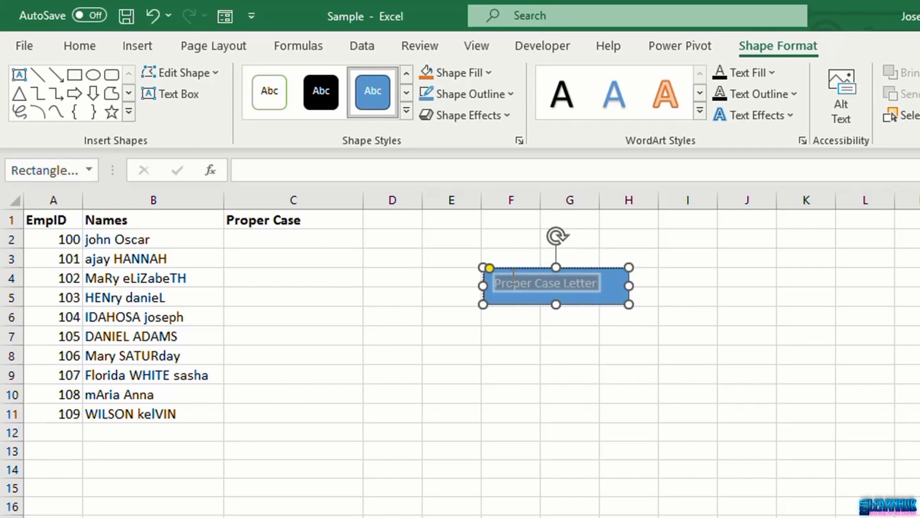
click(77, 45)
click(225, 80)
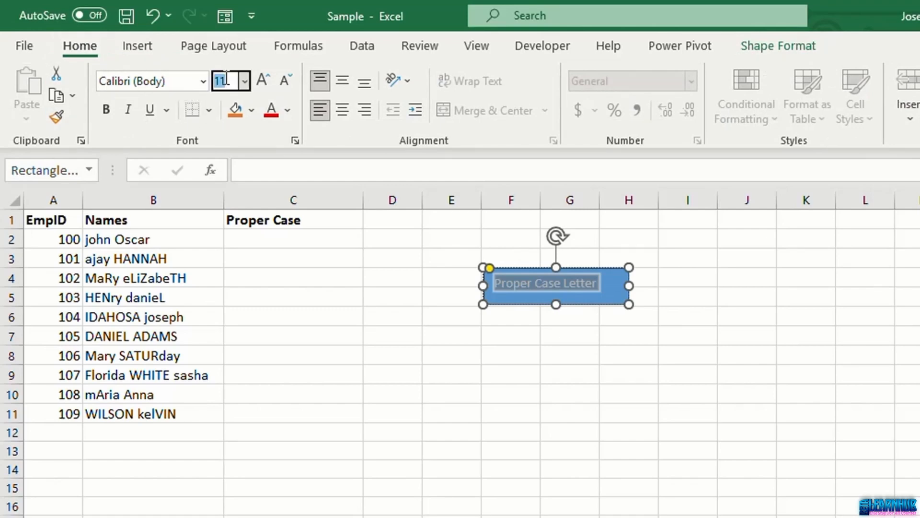
text(14)
key(Return)
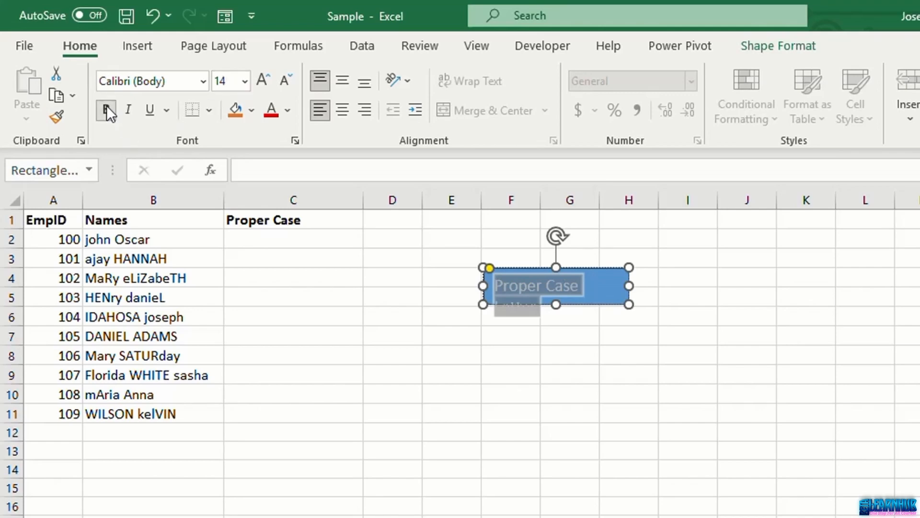
click(106, 109)
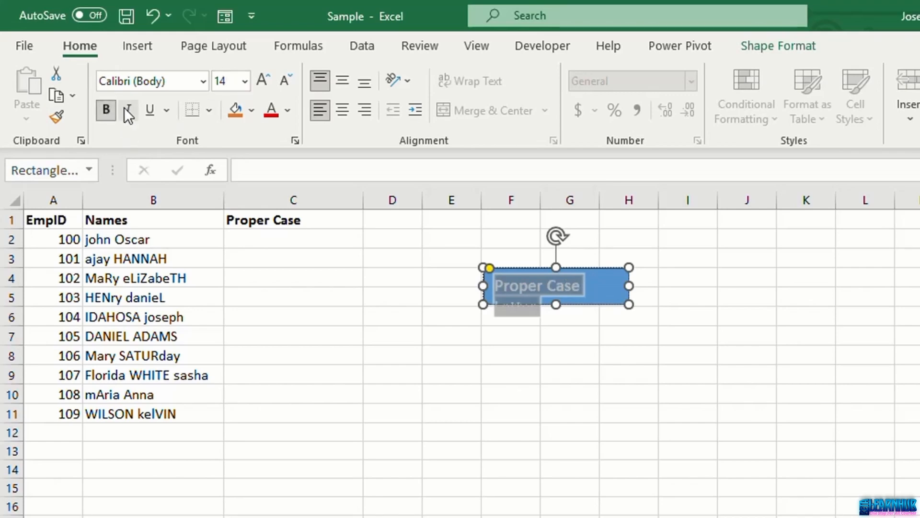
click(341, 110)
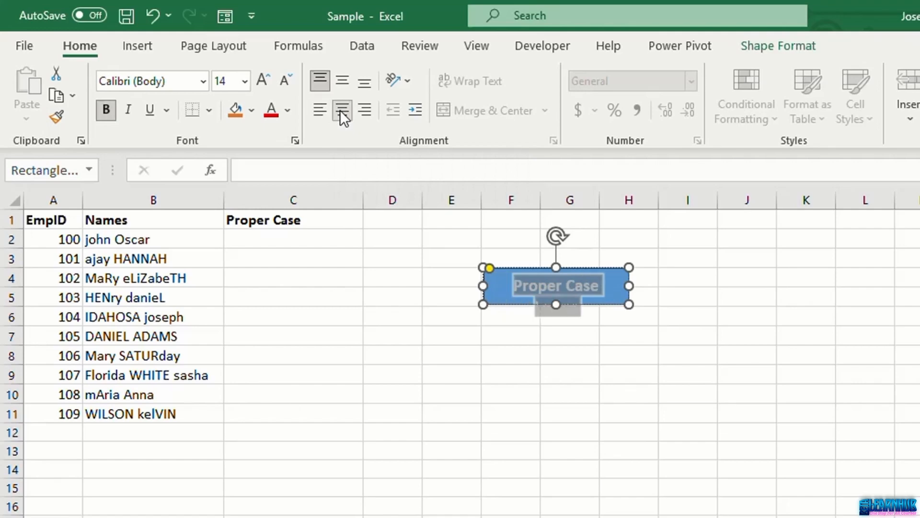
Step: Reduce the rectangle label's font size to 12
click(232, 82)
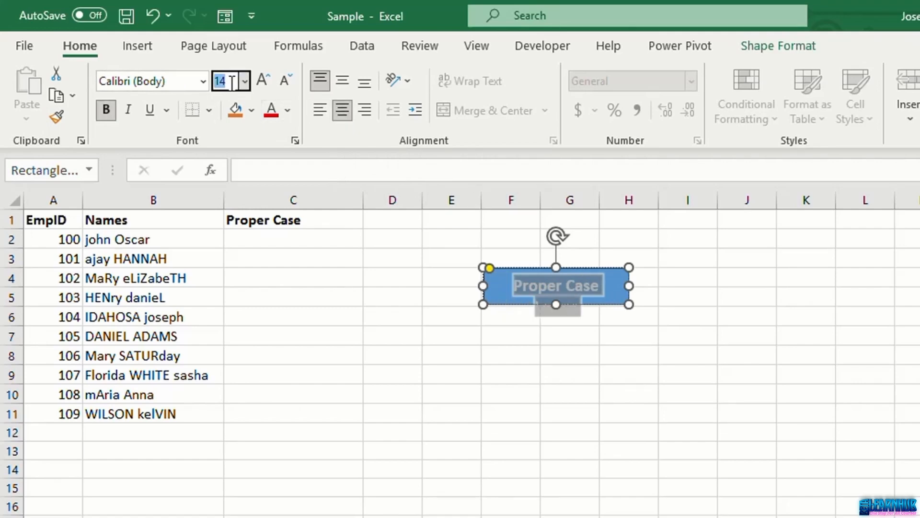
text(12)
key(Return)
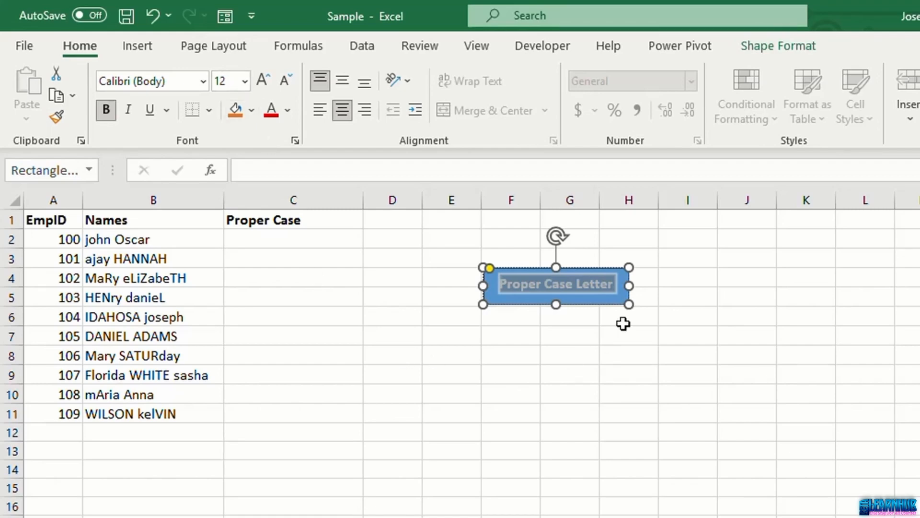
Step: Widen the rectangle to just inside column I and set its label's font size to 14
drag(631, 286, 668, 287)
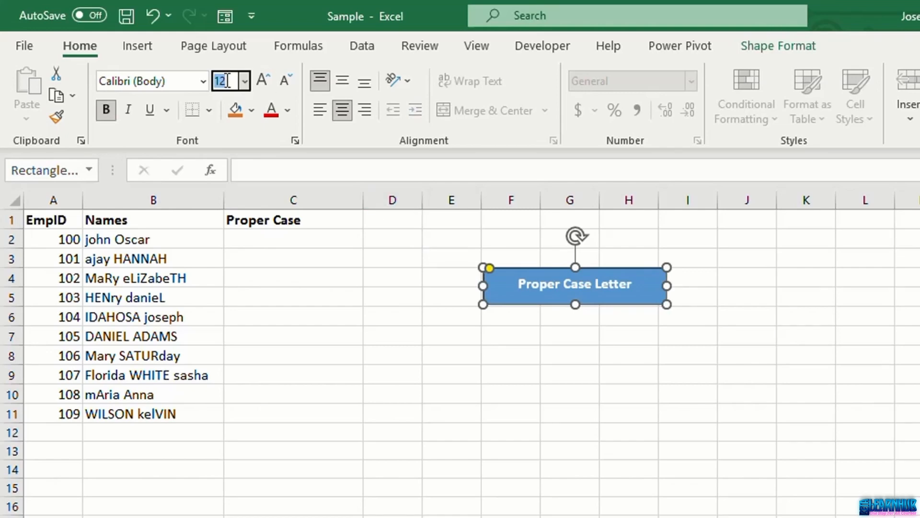
text(14)
key(Return)
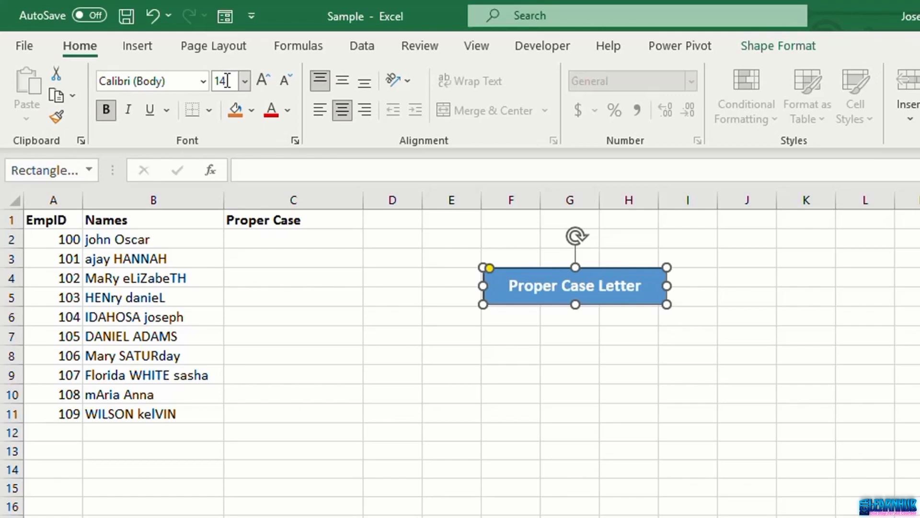
click(469, 334)
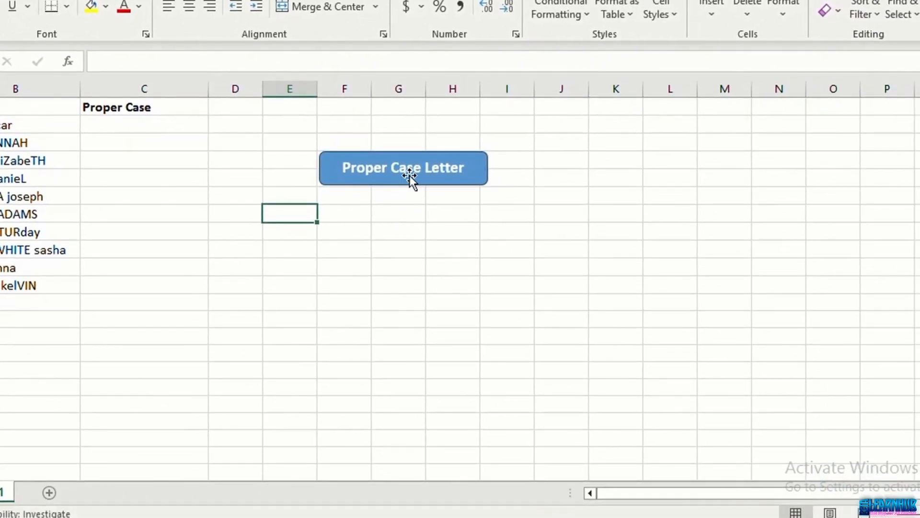
Step: Assign the Testing macro to the Proper Case Letter rectangle
click(393, 152)
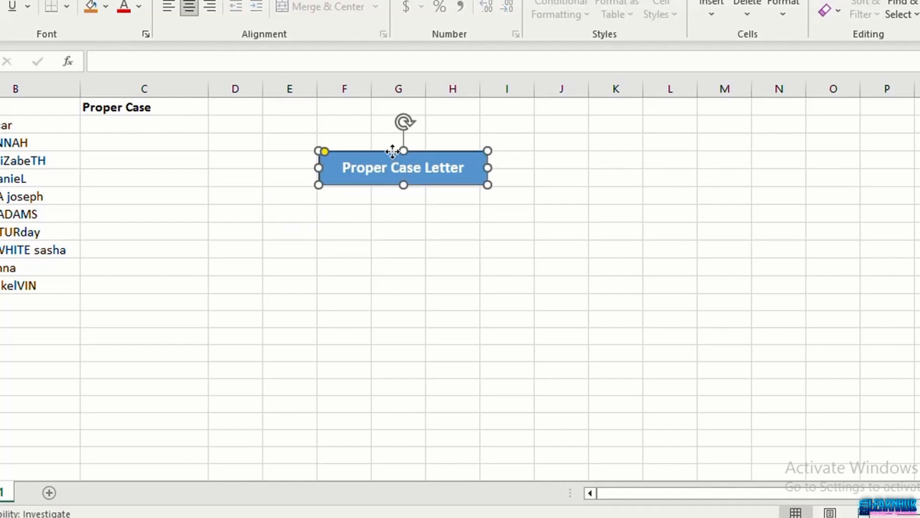
right_click(392, 152)
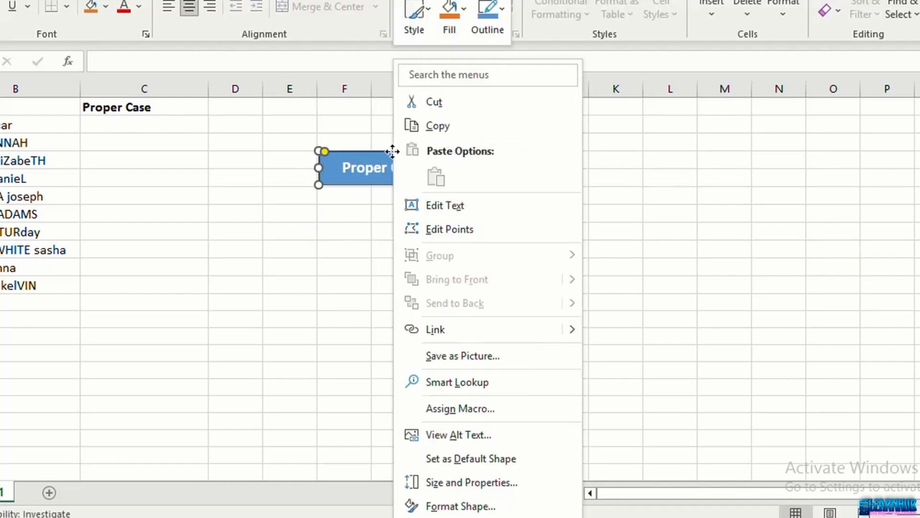
click(461, 407)
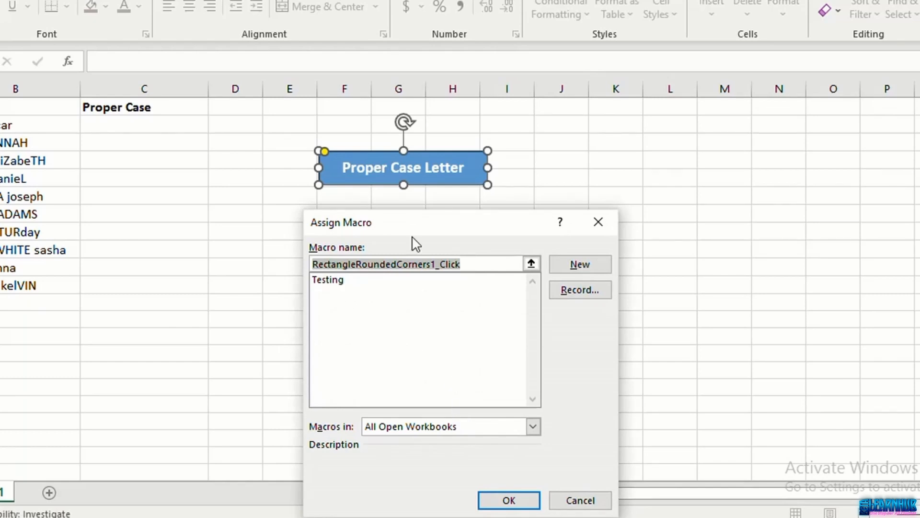
drag(485, 220, 522, 109)
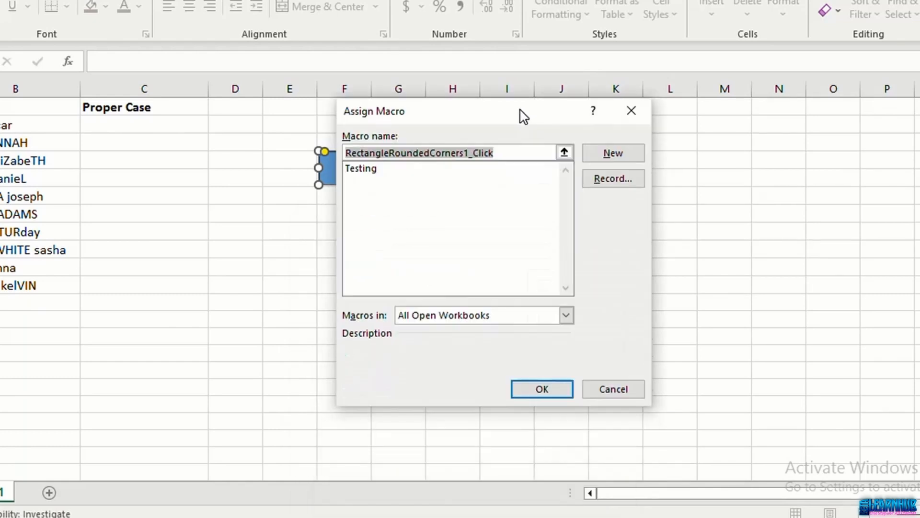
click(365, 169)
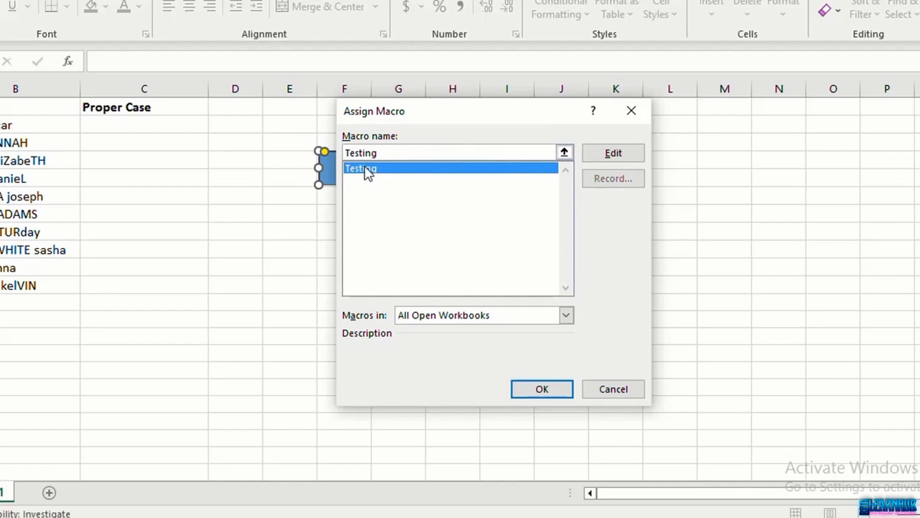
click(540, 389)
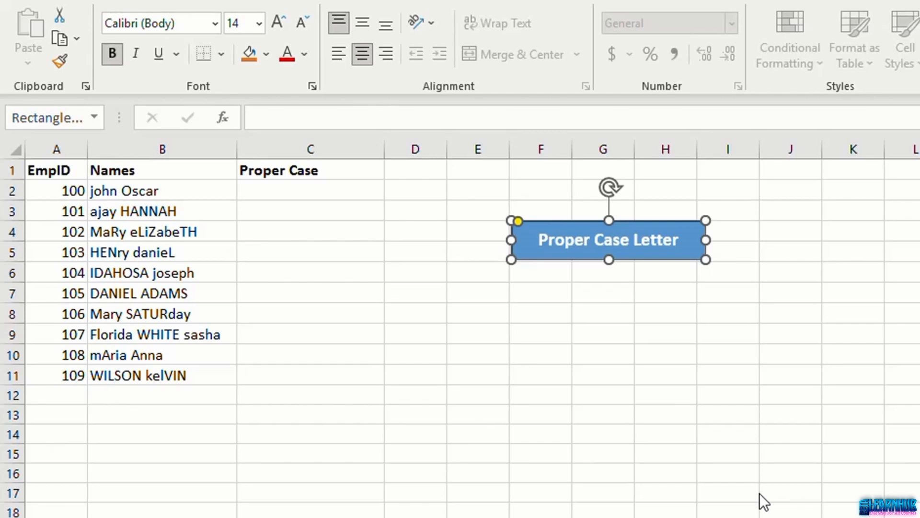
Step: Select cell C2 and run the assigned macro from the Proper Case Letter rectangle to fill the Proper Case column
click(294, 191)
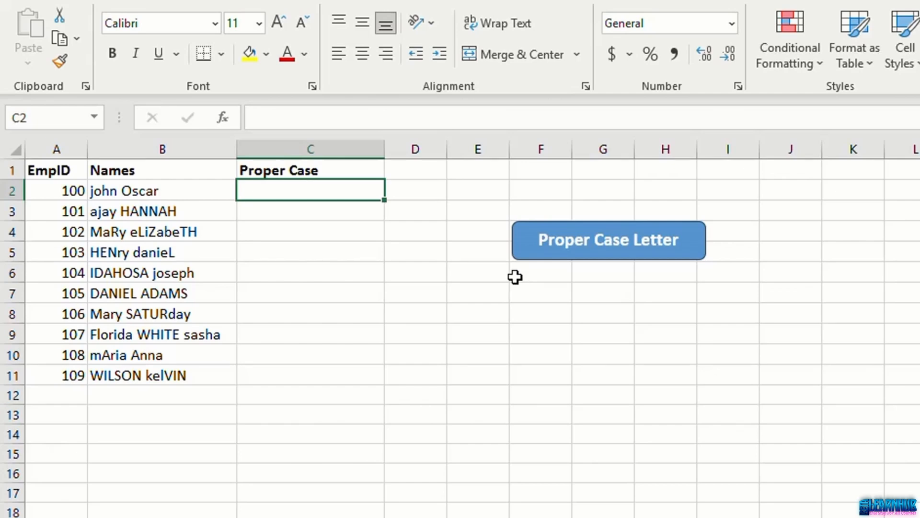
click(605, 240)
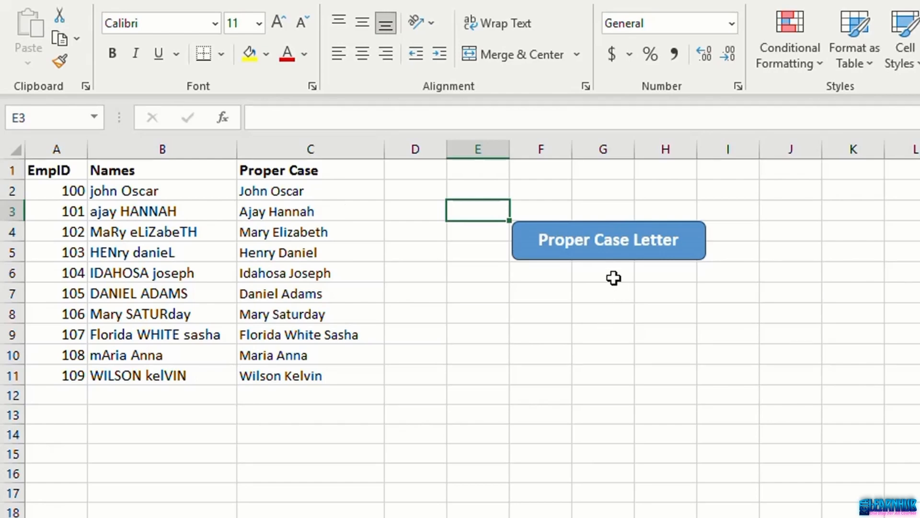
click(632, 235)
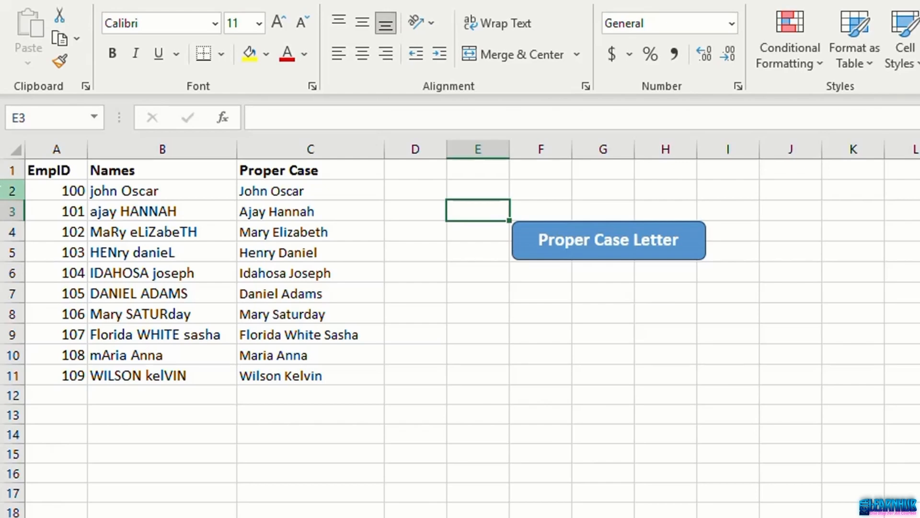